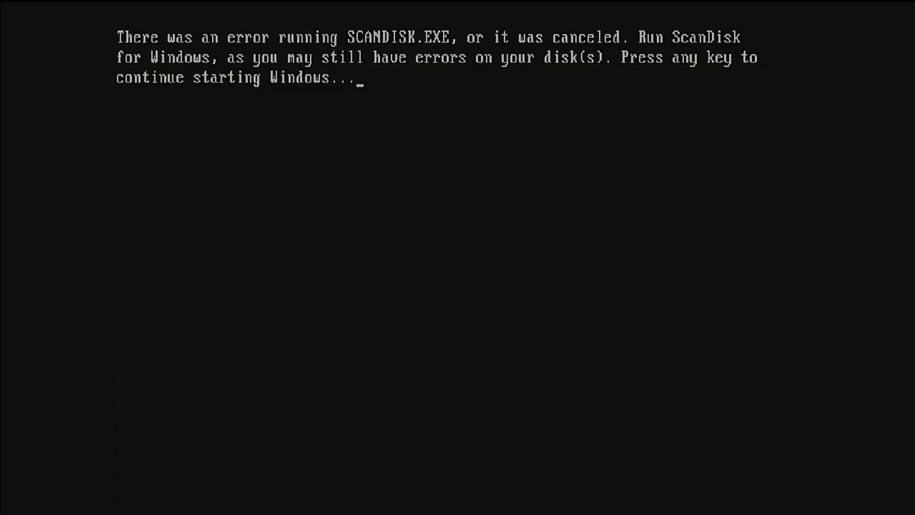
Continue starting Windows past the ScanDisk error and set the core's 16/24bit mode to RGB
key("Return")
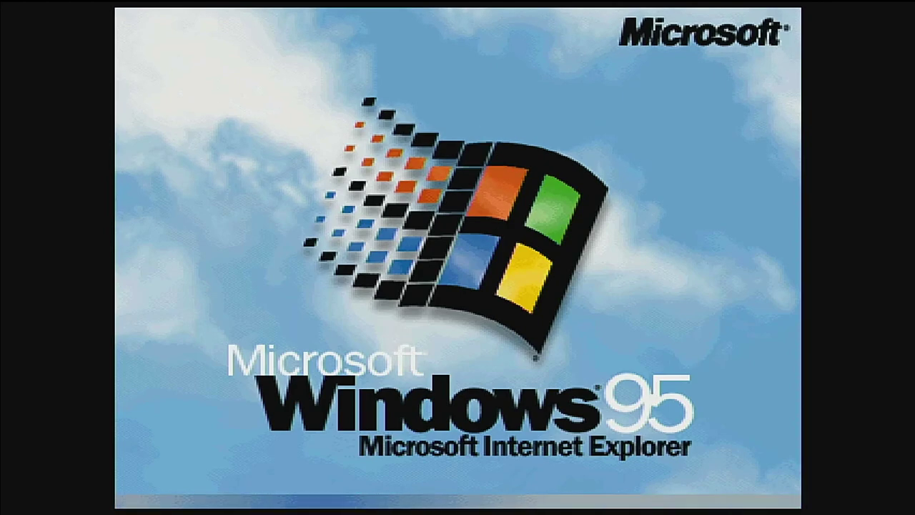
key("F12")
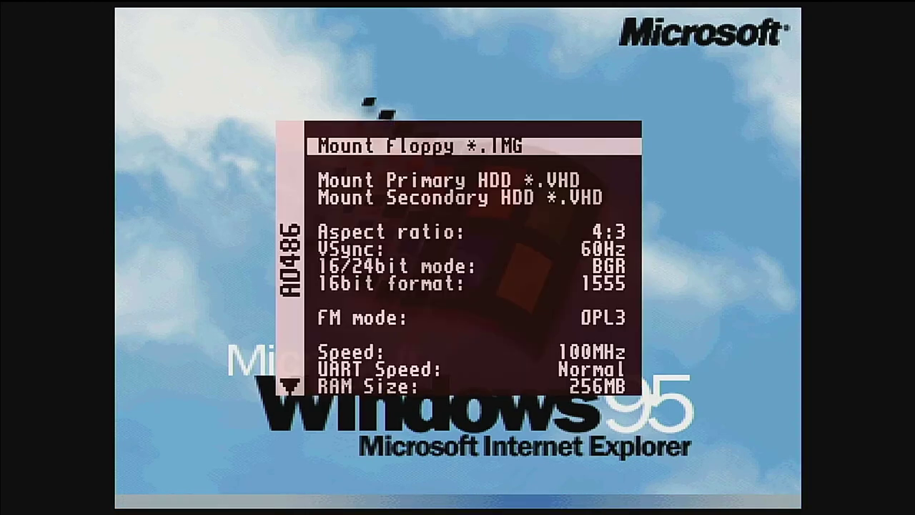
key("Down")
key("Down")
key("Down")
key("Down")
key("Down")
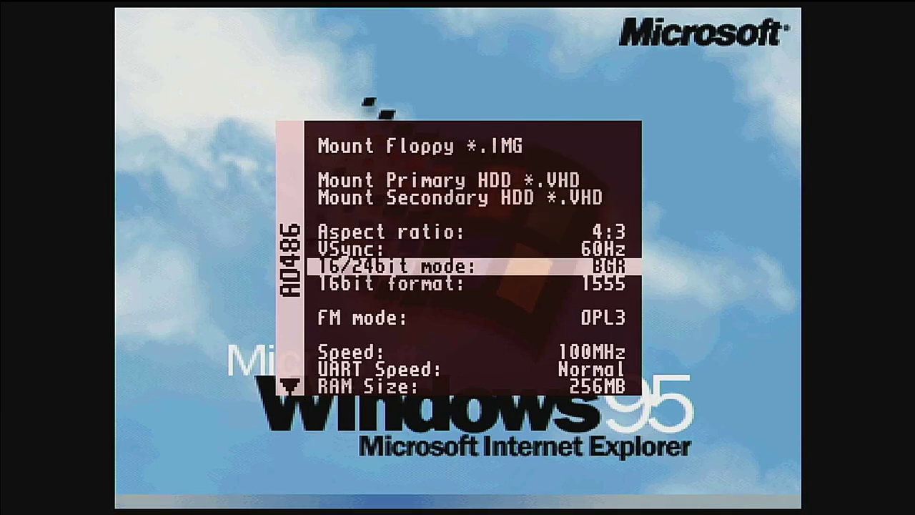
key("Return")
key("F12")
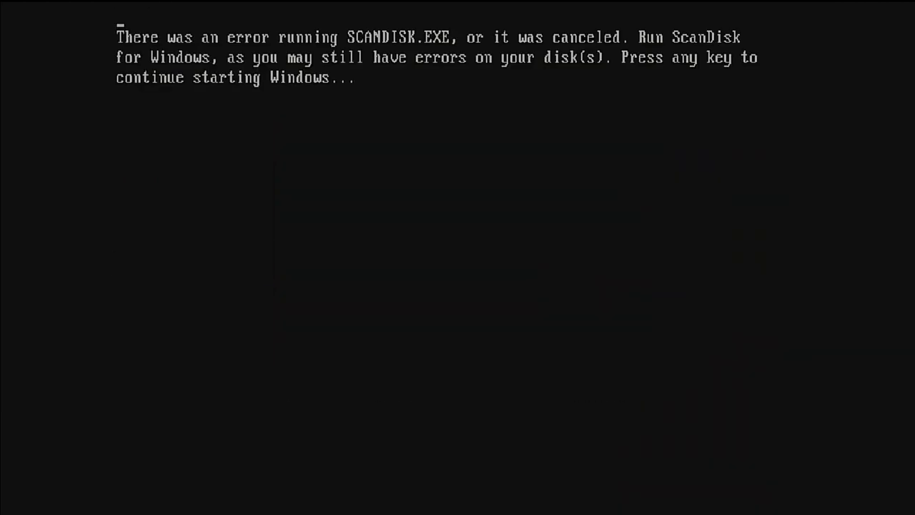
key("Return")
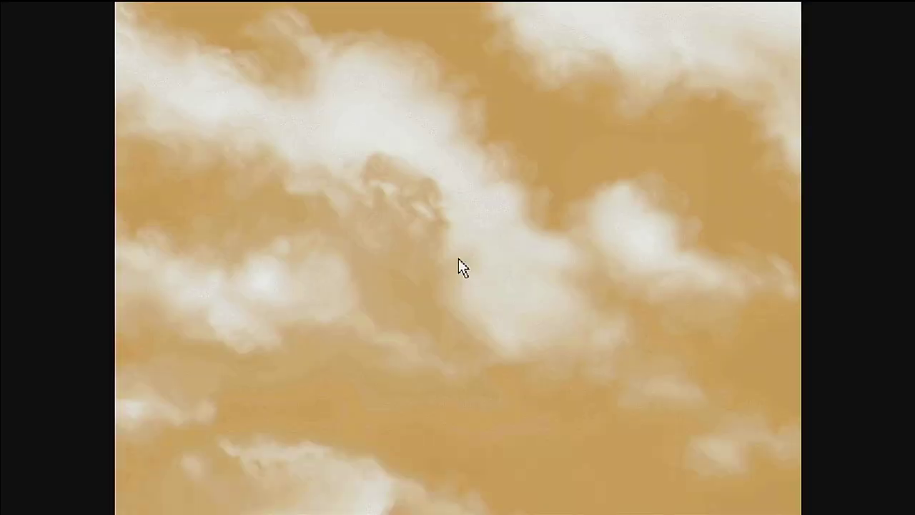
Set the core's 16/24bit mode back to BGR
key("F12")
key("Up")
key("Down")
key("Down")
key("Down")
key("Down")
key("Down")
key("Down")
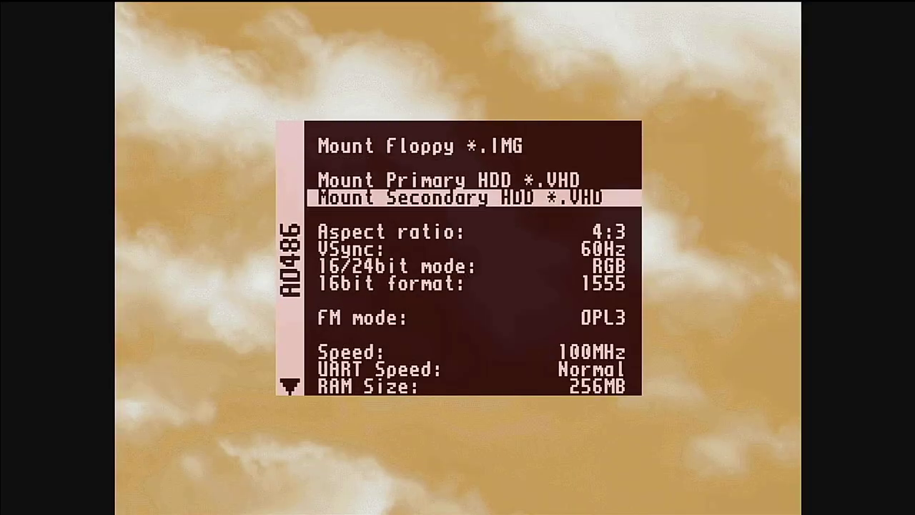
key("Return")
key("F12")
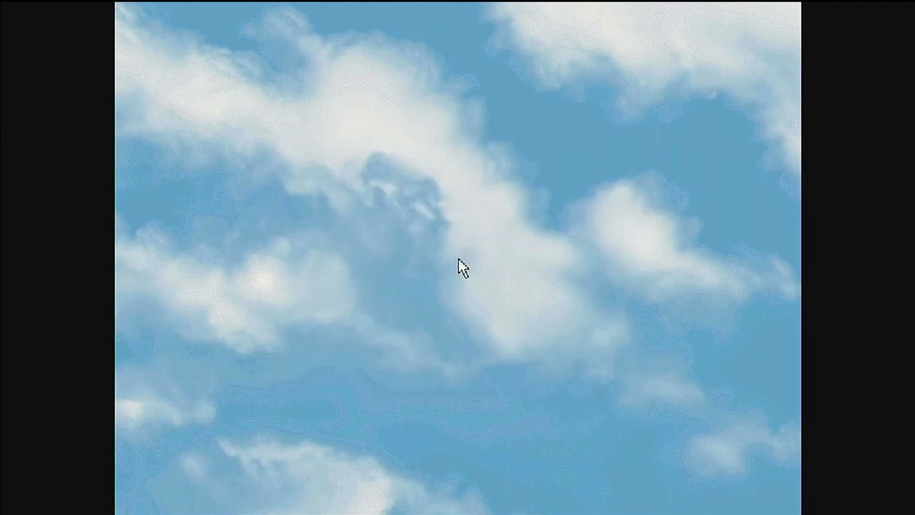
Try the 565 setting for the core's 16bit format and switch it back to 1555
key("F12")
key("Down")
key("Down")
key("Down")
key("Down")
key("Down")
key("Down")
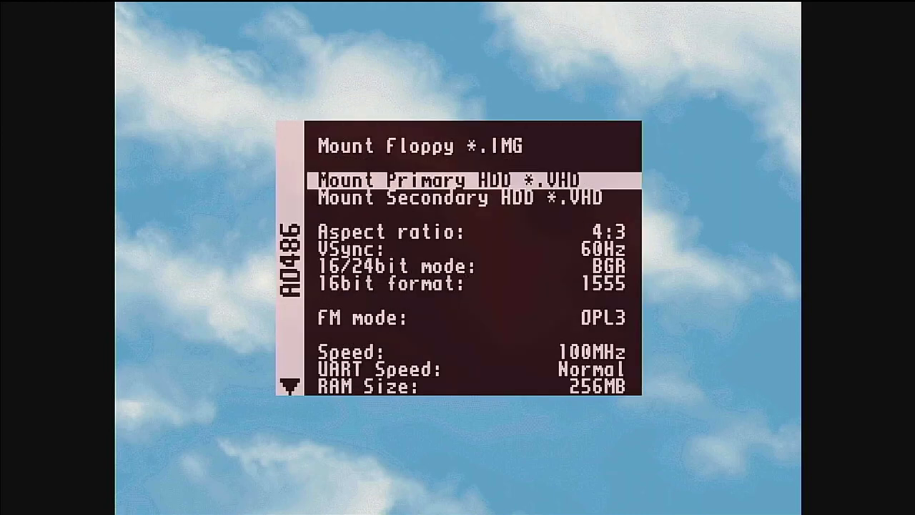
key("Return")
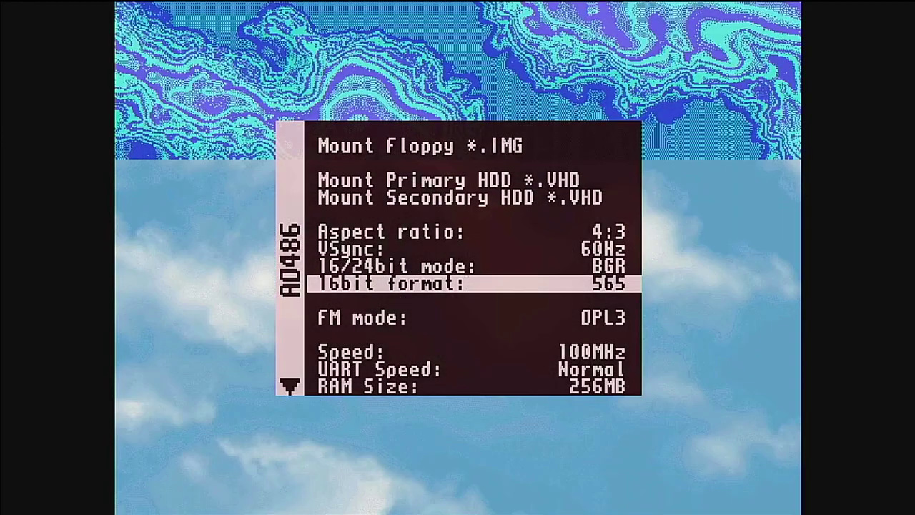
key("Return")
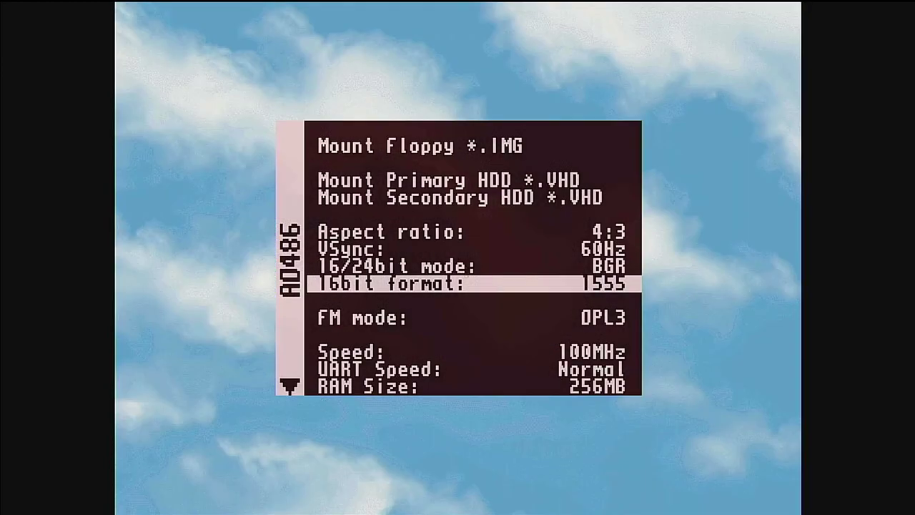
key("Return")
key("Return")
key("F12")
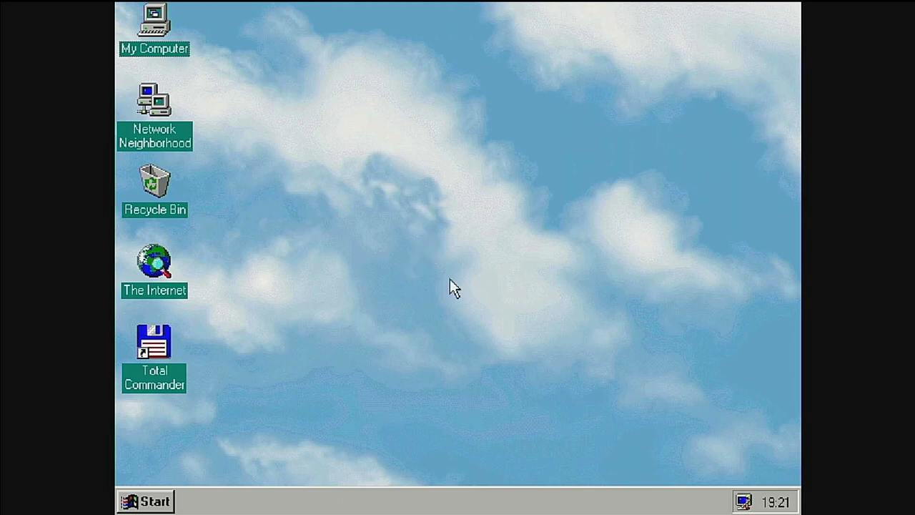
Open the display settings and examine the resolutions and color depths offered for quick switching
left_click(744, 503)
left_click(715, 501)
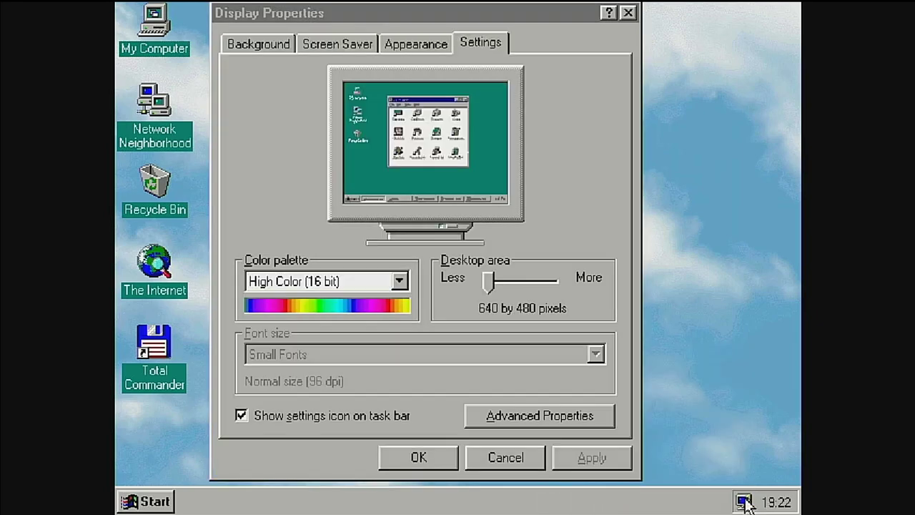
left_click(744, 502)
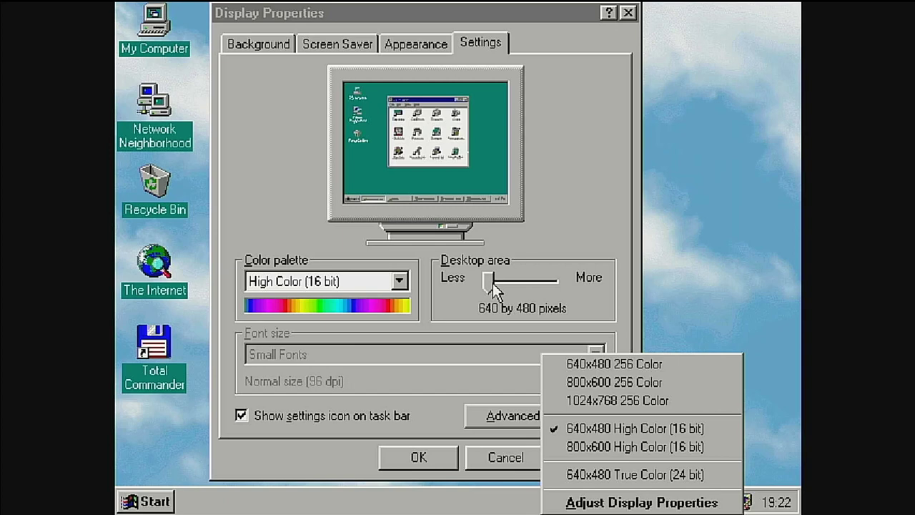
left_click(522, 99)
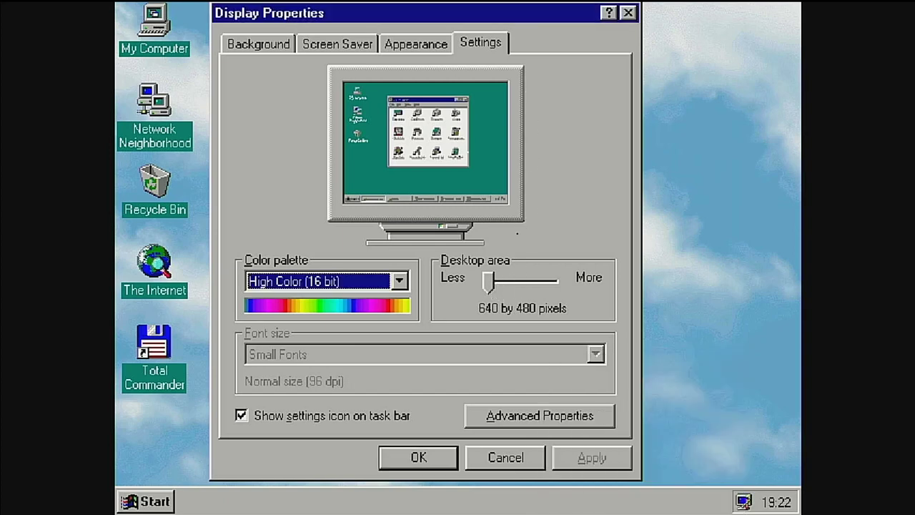
Review the adapter, monitor and performance details in the advanced display properties and close both dialogs
left_click(500, 415)
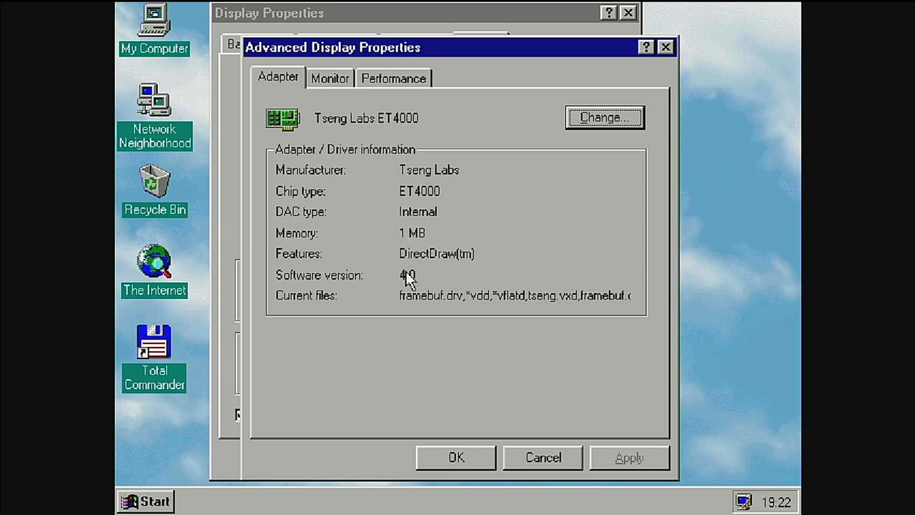
left_click(347, 80)
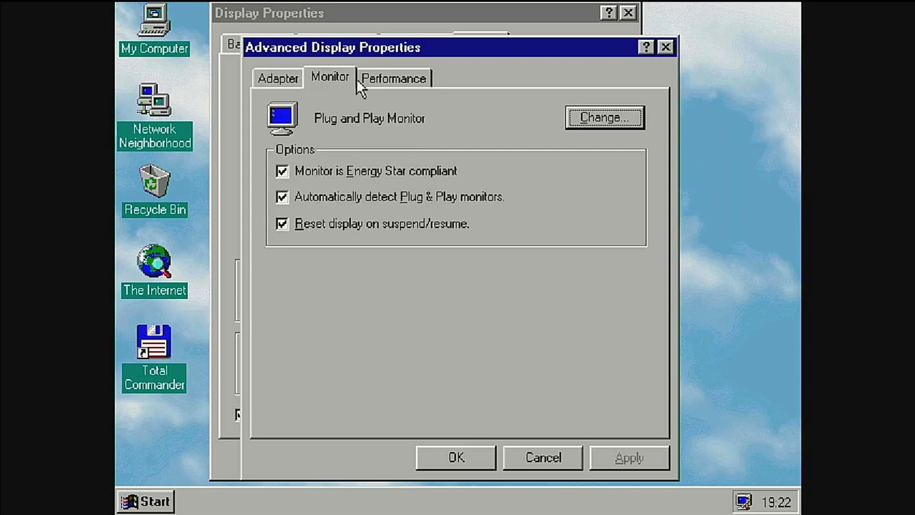
left_click(368, 79)
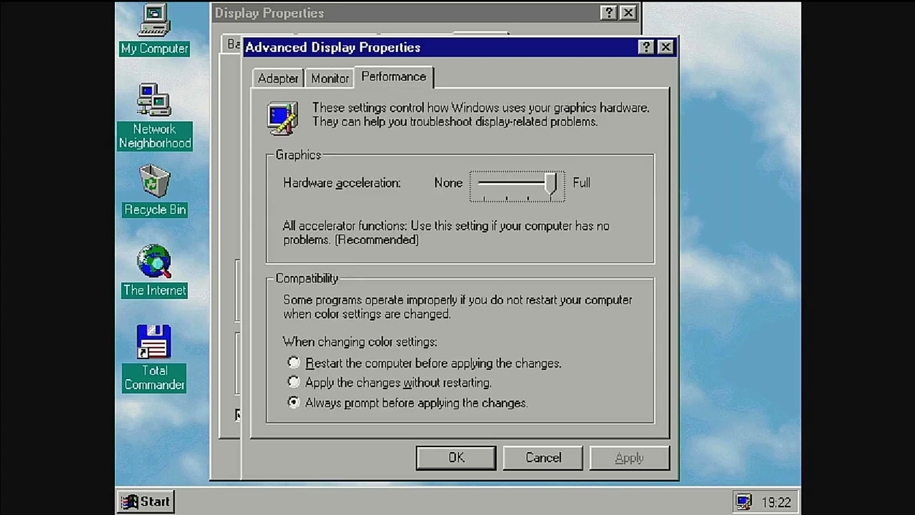
left_click(461, 463)
left_click(443, 458)
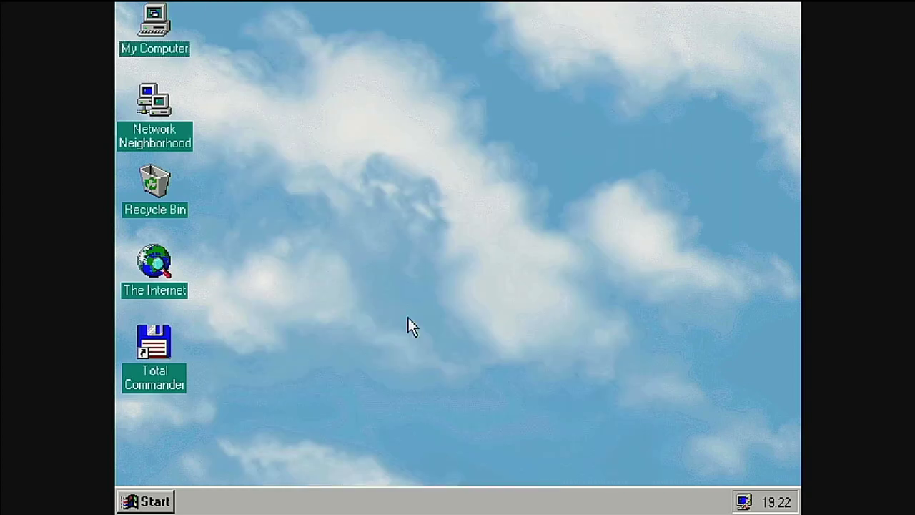
Launch Total Commander, pass its shareware notice with option 1 and activate the c:\Install\New file list
double_click(155, 346)
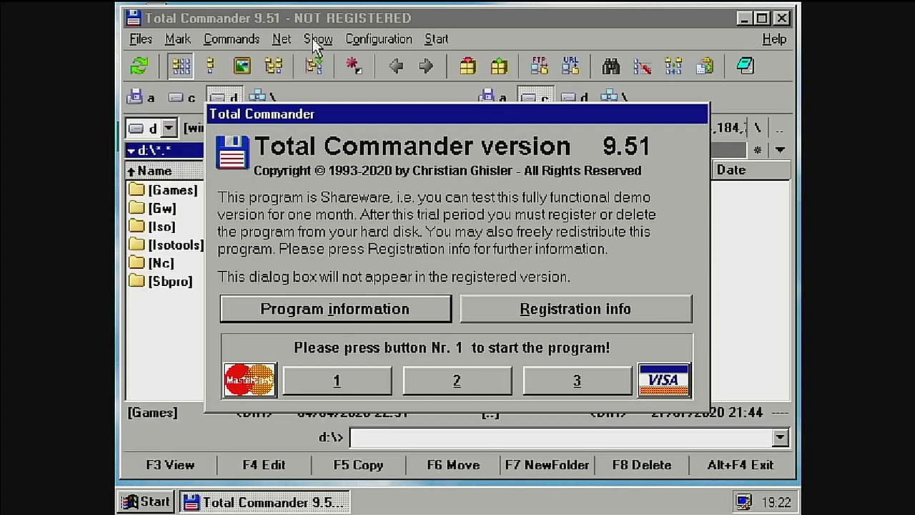
left_click(363, 379)
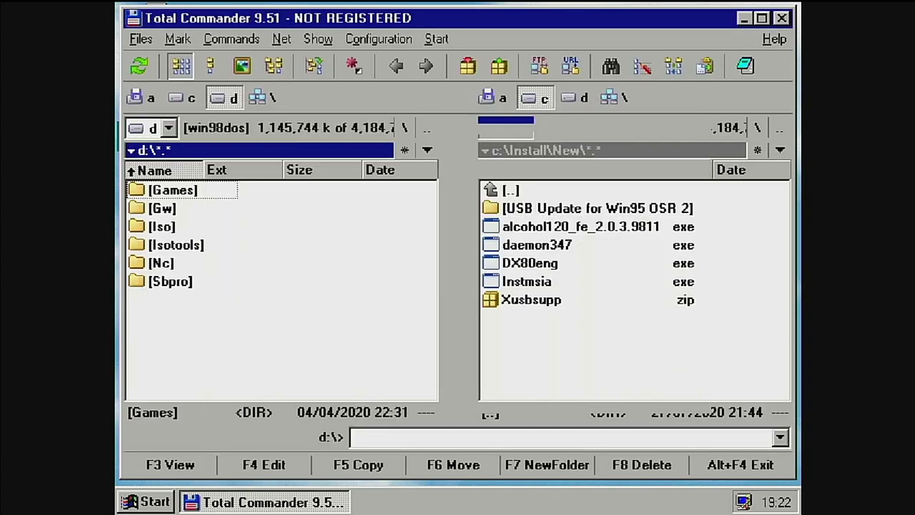
left_click(607, 264)
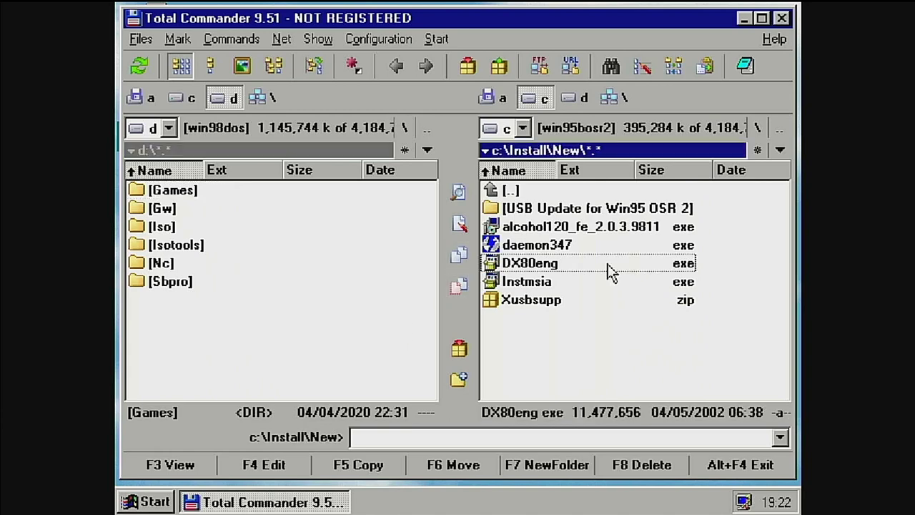
Examine the installers in c:\Install\New and inside its USB Update for Win95 OSR 2 folder
key("Down")
key("Up")
key("Up")
key("Up")
key("Up")
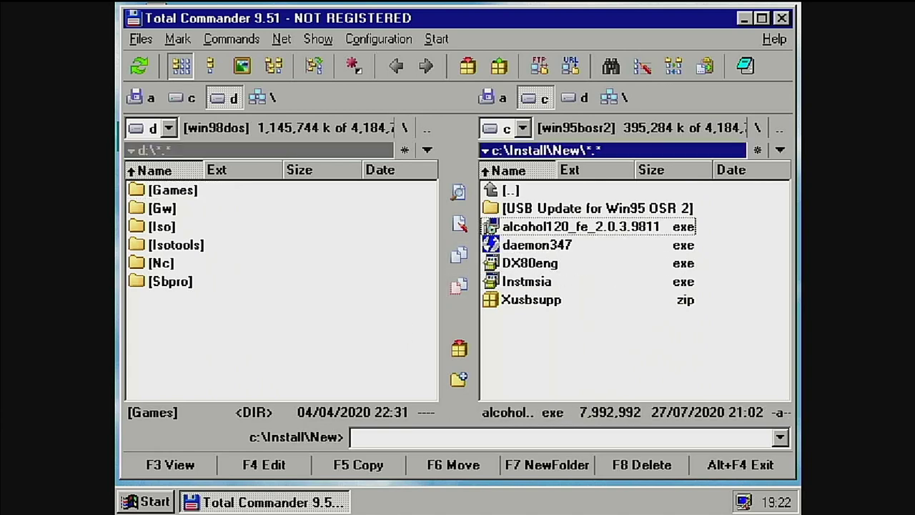
key("Return")
key("Down")
key("Down")
key("Up")
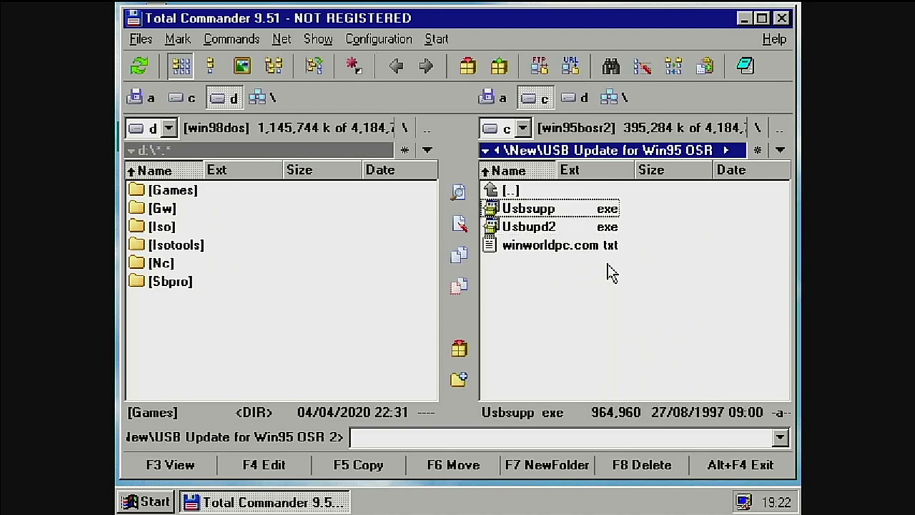
key("Up")
key("Return")
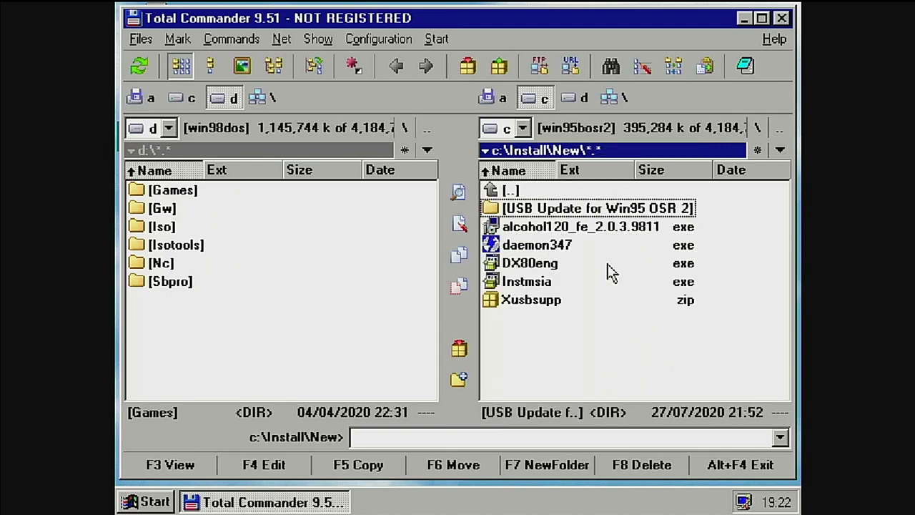
Reopen the USB Update for Win95 OSR 2 folder, check its Usbsupp and Usbupd2 installers, and return to c:\Install\New
key("Down")
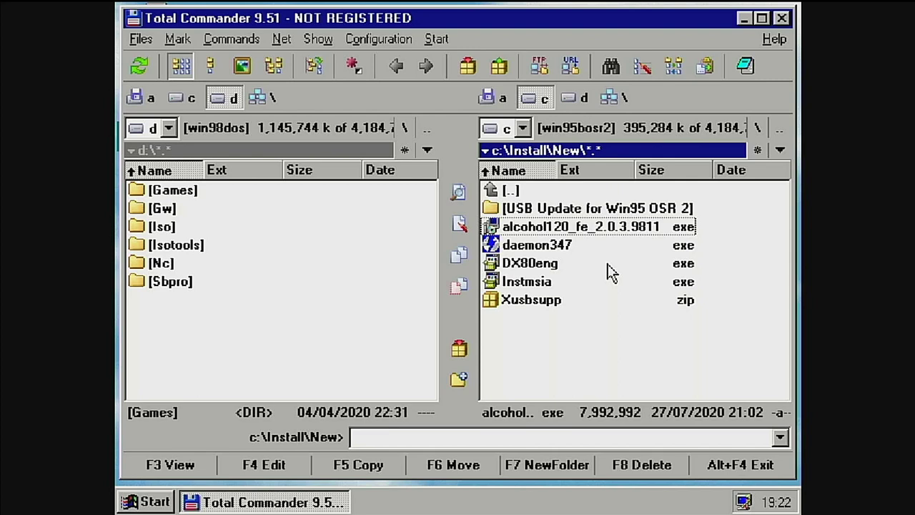
key("Up")
key("Return")
key("Down")
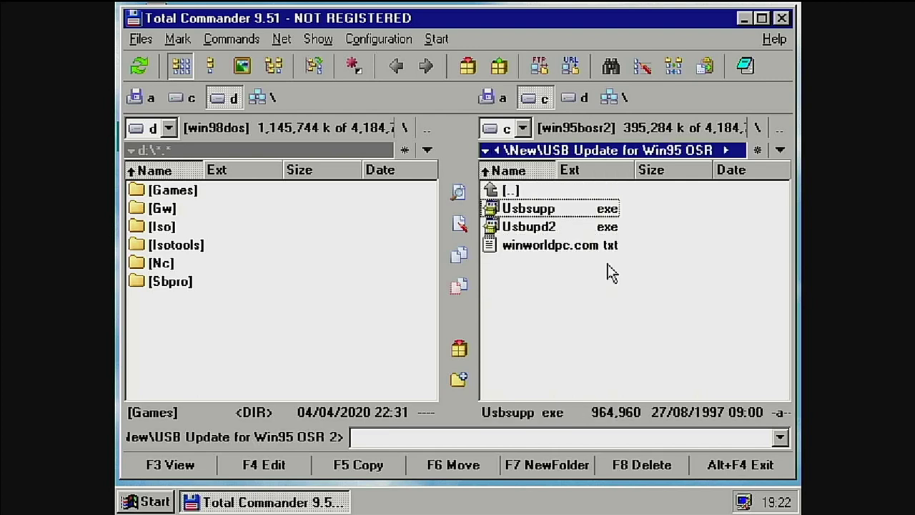
key("Down")
key("Up")
key("Up")
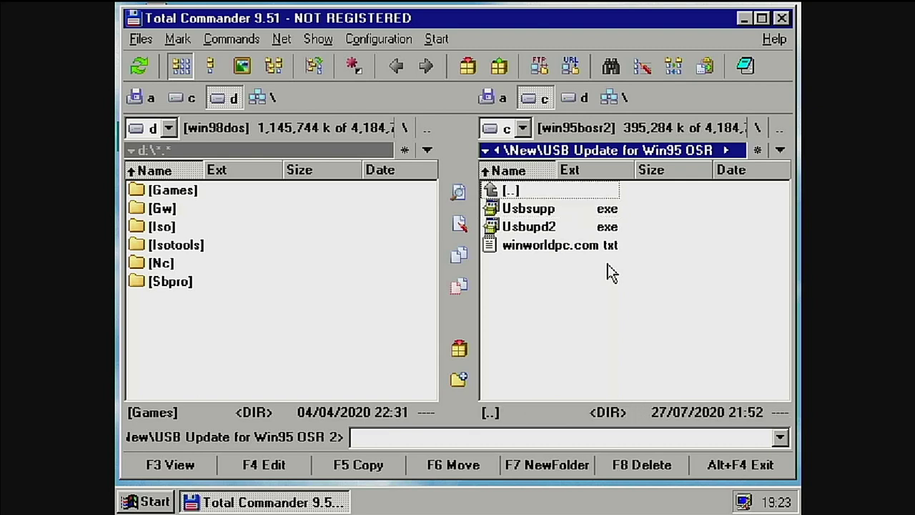
key("Return")
key("Down")
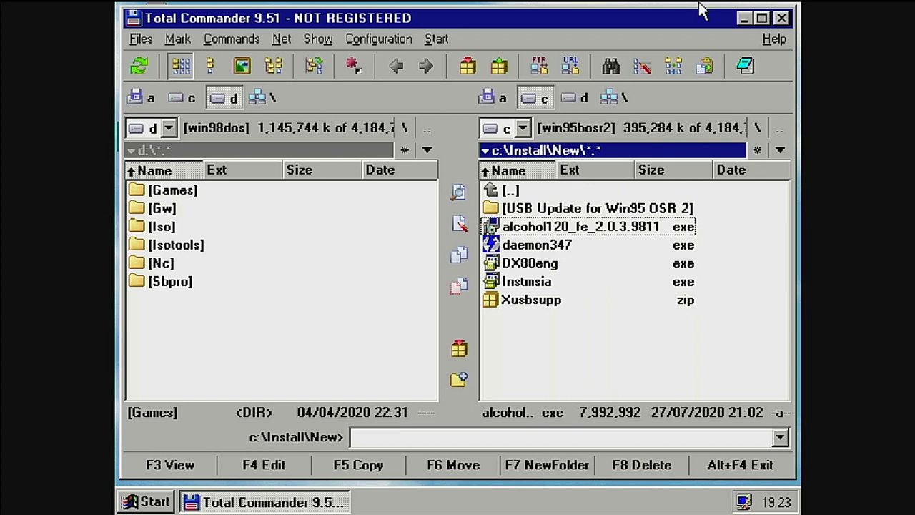
left_click(744, 18)
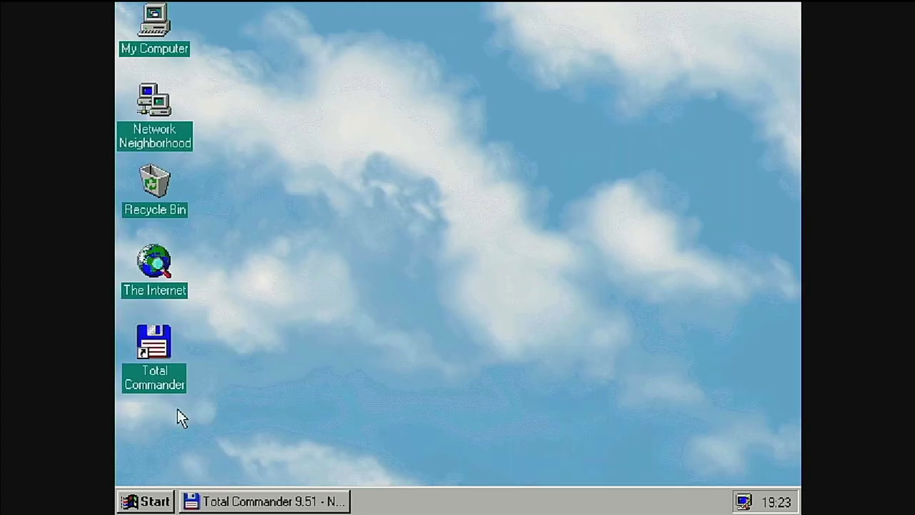
left_click(214, 502)
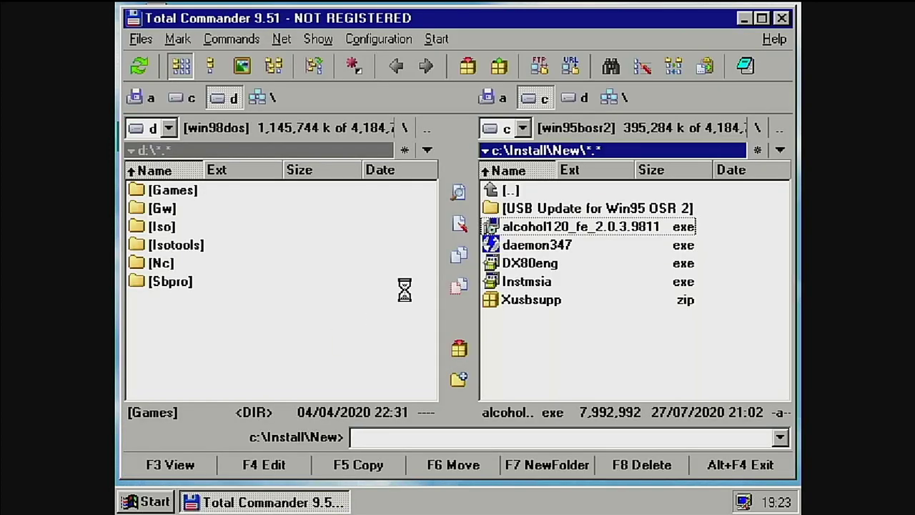
Switch the file pane showing drive d to drive c and go up to the root folder
left_click(165, 214)
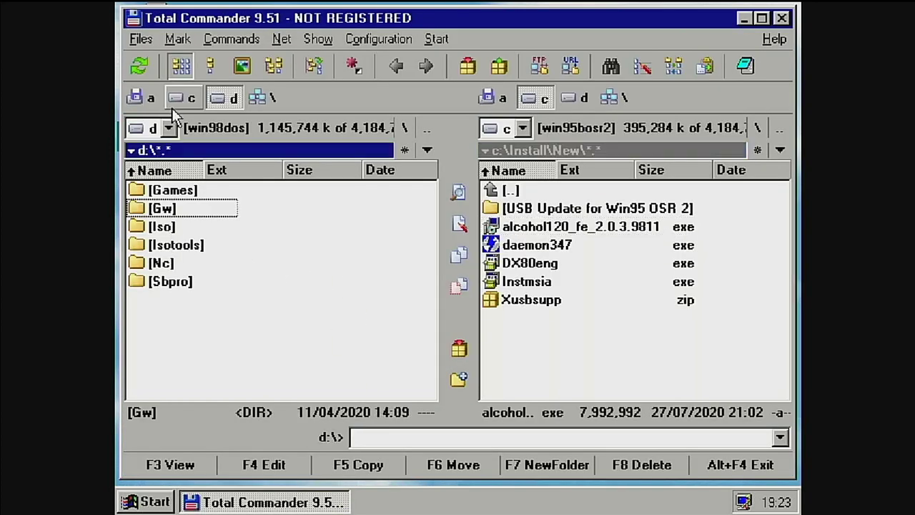
left_click(180, 98)
left_click(178, 226)
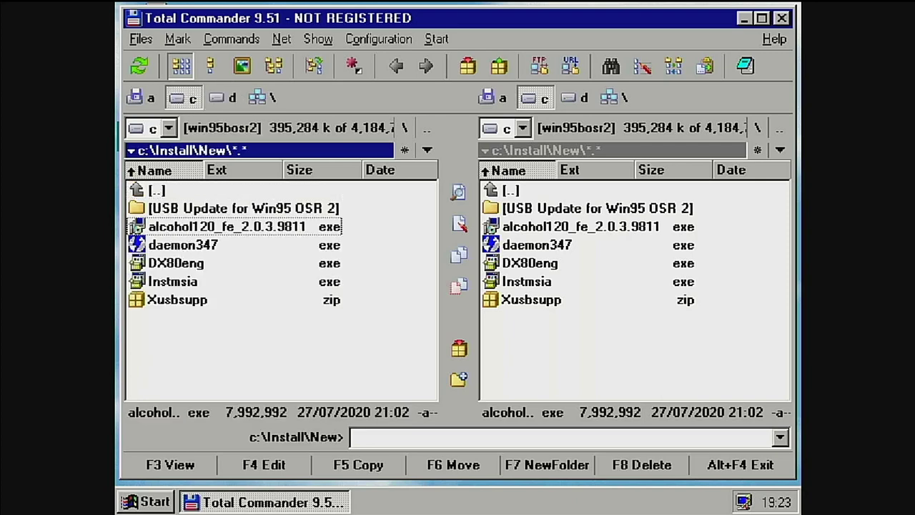
double_click(156, 190)
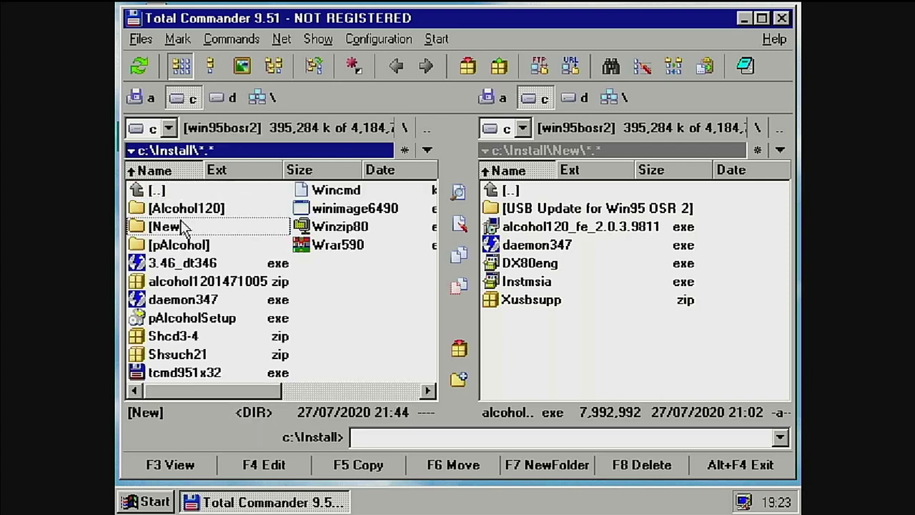
key("Up")
key("Up")
key("Return")
Open the c:\Iso folder and look through its disc images and the Discworld Noir folder
double_click(180, 224)
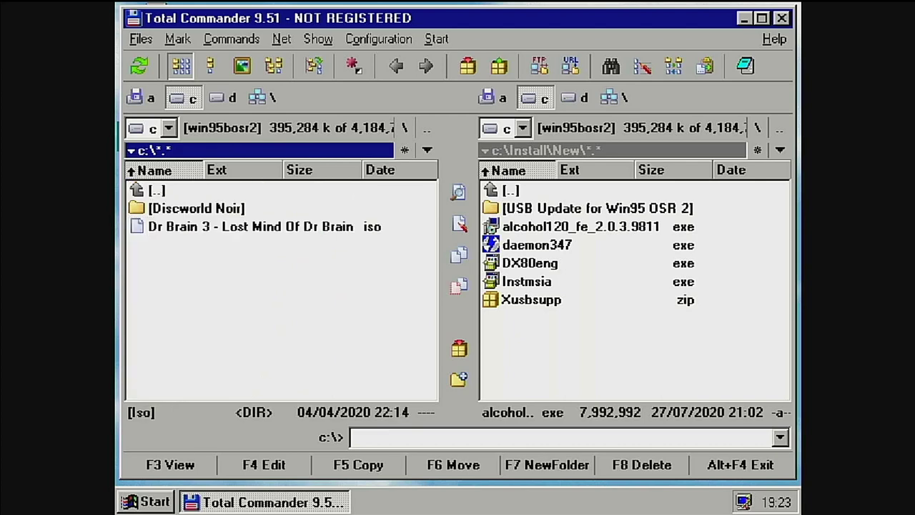
key("Down")
key("Down")
key("Up")
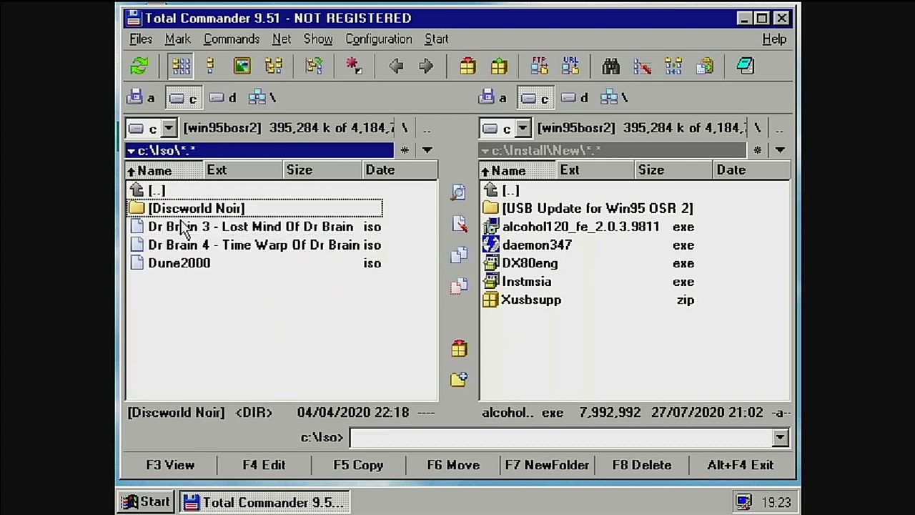
Look through the disc images in c:\Iso down to Dune2000 and go back to the Discworld Noir folder
key("Down")
key("Down")
key("Down")
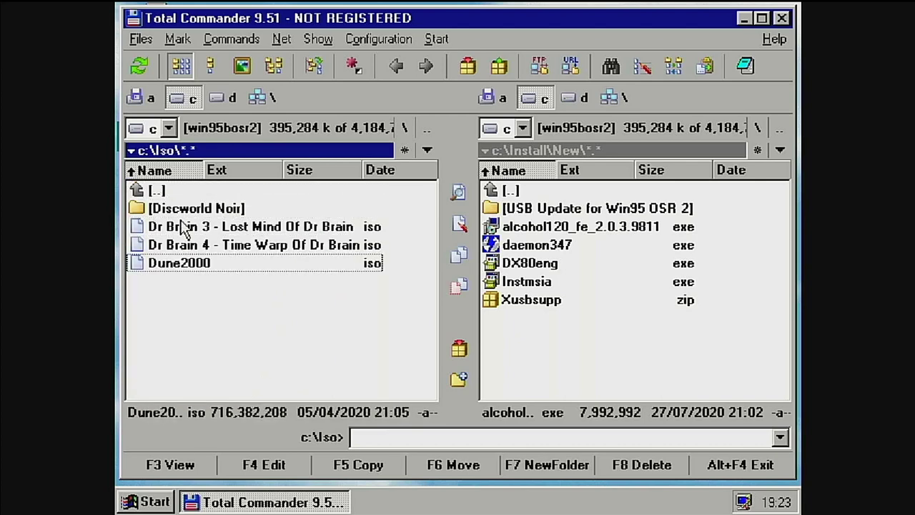
key("Up")
key("Up")
key("Up")
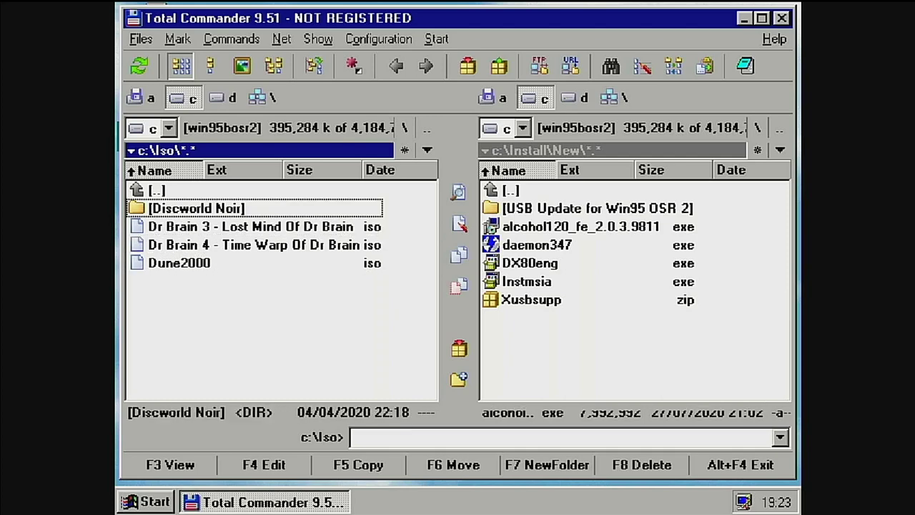
Open the Discworld Noir folder and look through its Disk pak files and Setup program
key("Return")
key("Down")
key("Down")
key("Down")
key("Down")
key("Down")
key("Down")
key("Down")
key("Down")
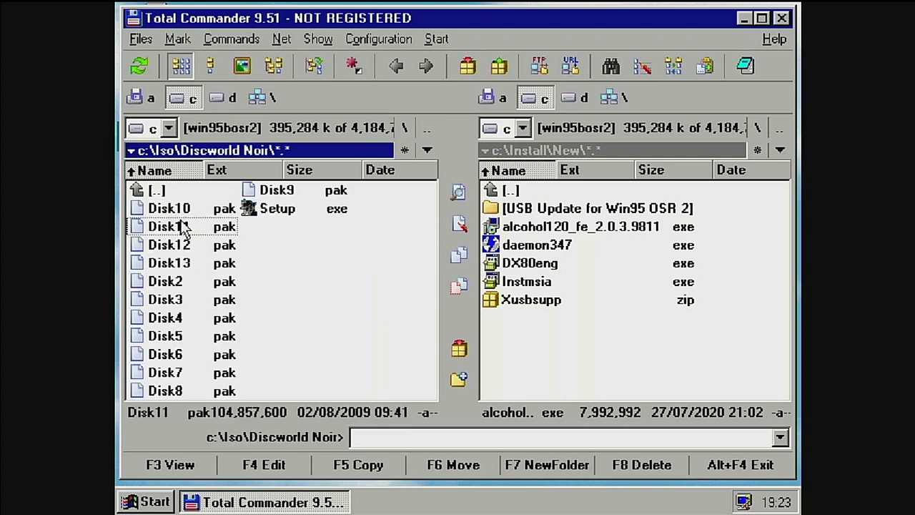
key("Down")
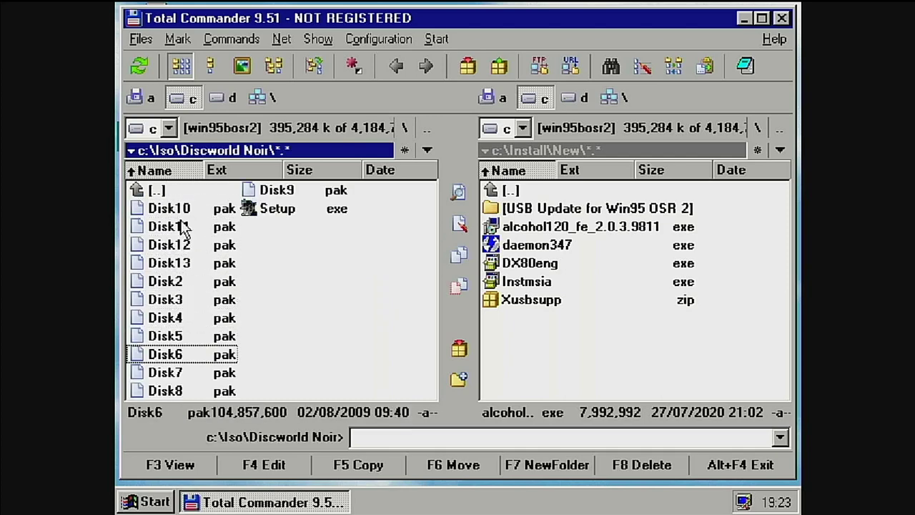
key("Up")
key("Up")
key("Up")
key("Down")
key("Down")
key("Down")
key("Down")
key("Down")
key("Down")
key("Down")
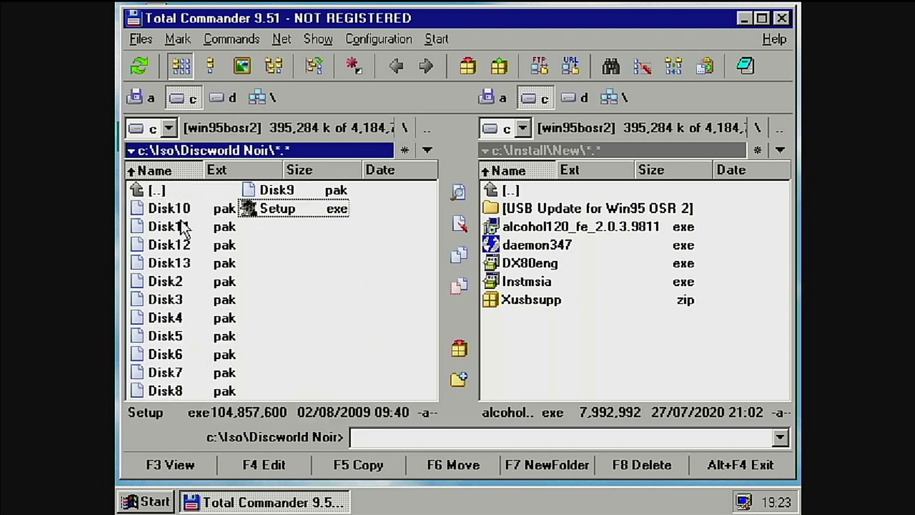
Leave the Discworld Noir folder and go up through c:\Iso to the root of drive c
key("Left")
key("Up")
key("Return")
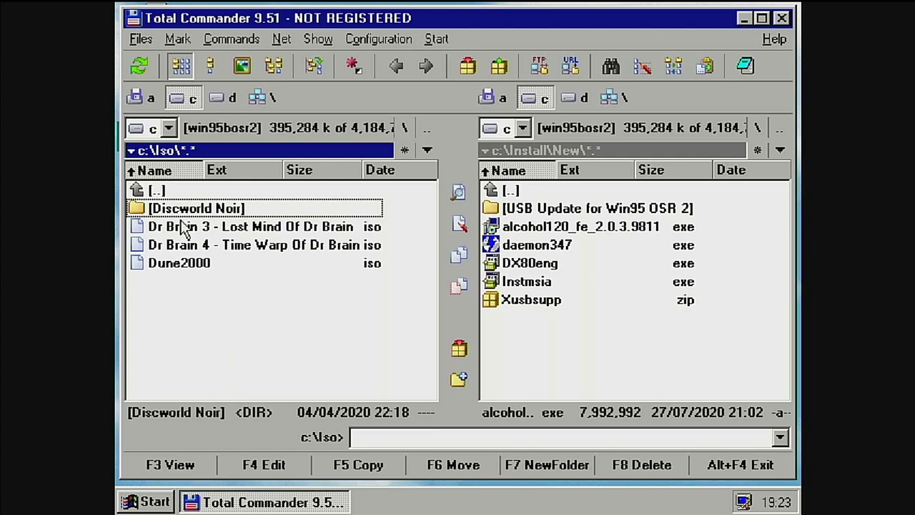
key("Up")
key("Return")
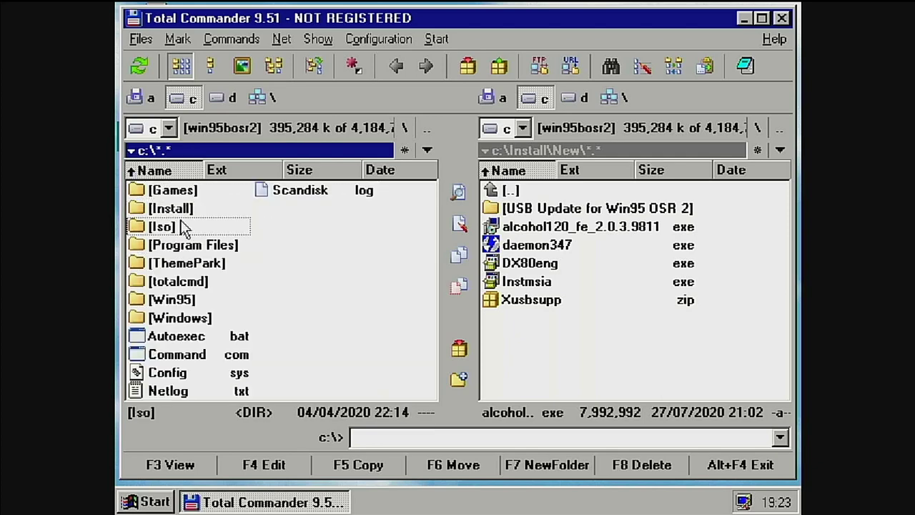
Look through the folders in the root of drive c, from Games and Install down to ThemePark
key("Down")
key("Up")
key("Up")
key("Up")
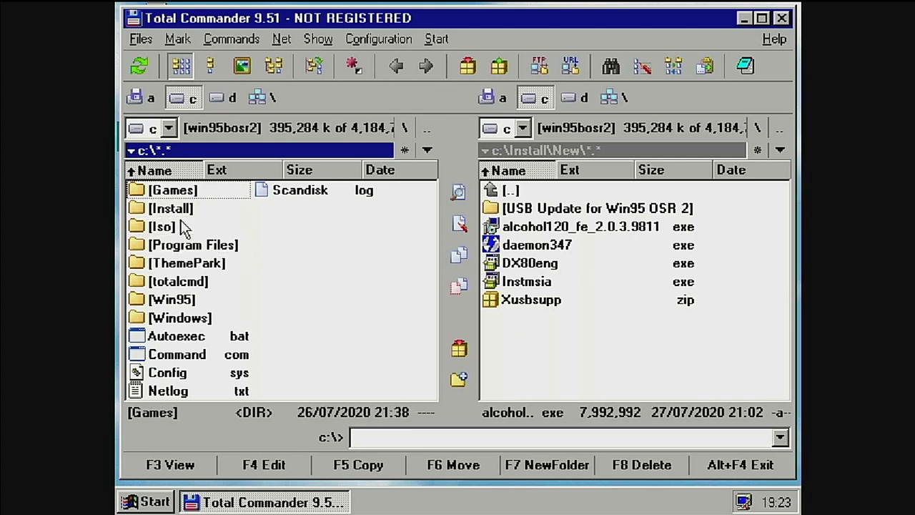
key("Down")
key("Return")
key("Return")
key("Up")
key("Return")
key("Return")
key("Down")
key("Down")
key("Down")
key("Down")
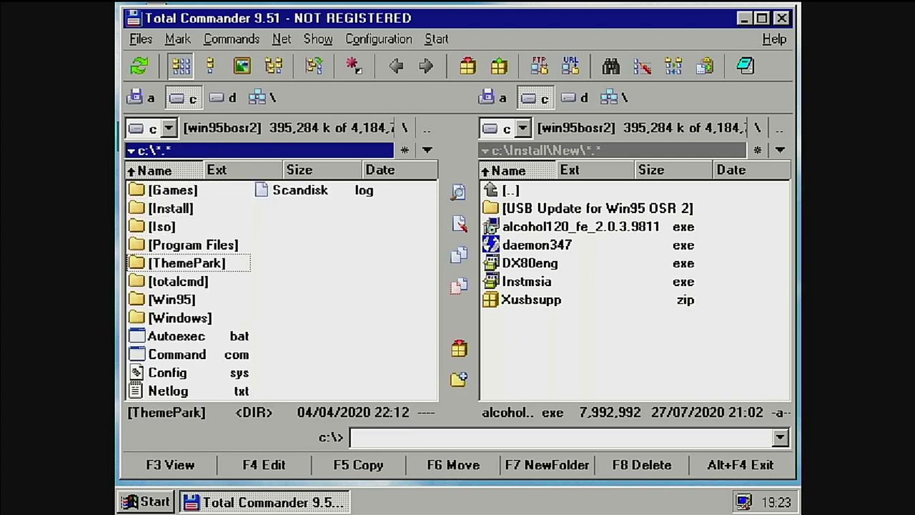
Open the Bthorne folder inside c:\Games
key("Up")
key("Up")
key("Up")
key("Up")
key("Return")
key("Down")
key("Return")
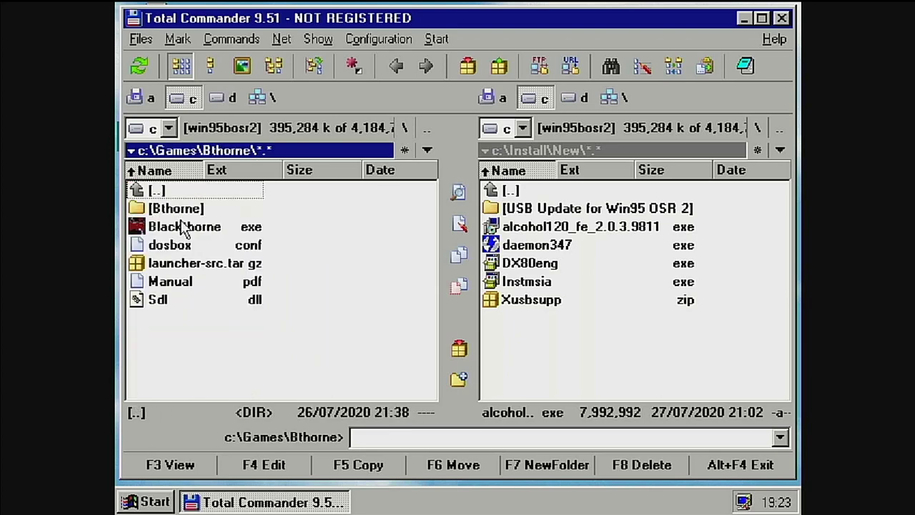
Look through the files in c:\Games\Bthorne, including Blackthorne.exe and the dosbox configuration file
key("Down")
key("Down")
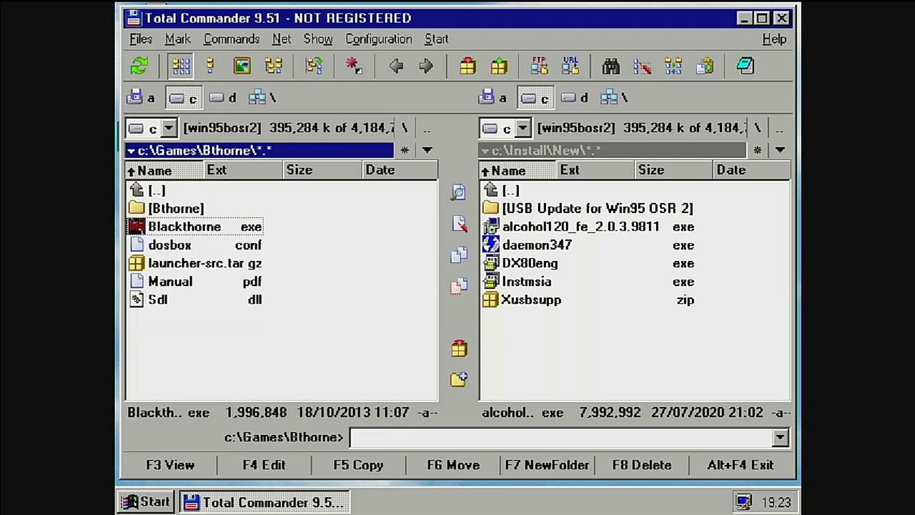
key("Down")
key("Down")
key("Down")
key("Up")
key("Up")
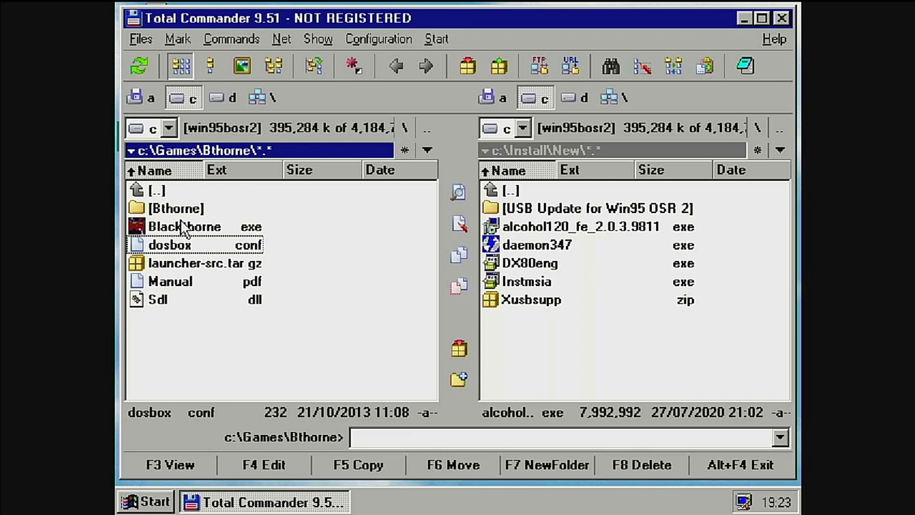
key("Up")
key("Up")
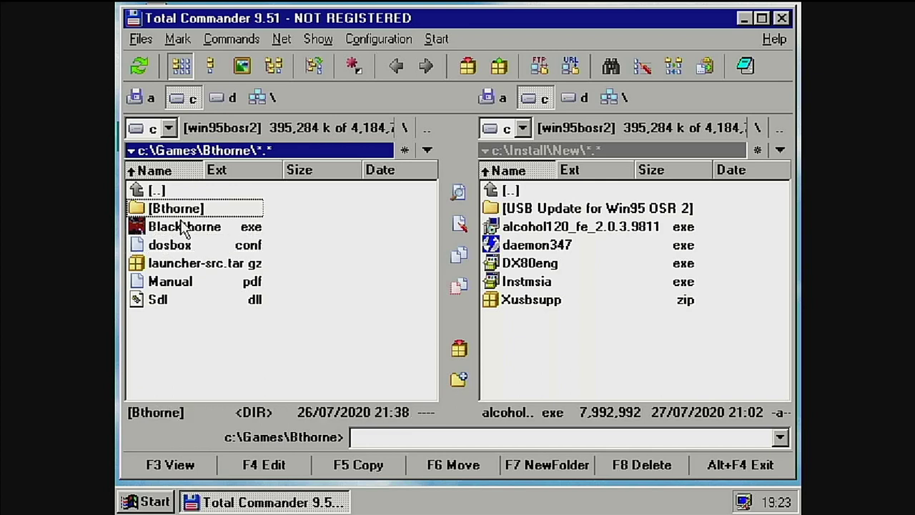
Open the nested Bthorne folder and check its Bthorne.exe and Data.dat files
key("Return")
key("Down")
key("Down")
key("Up")
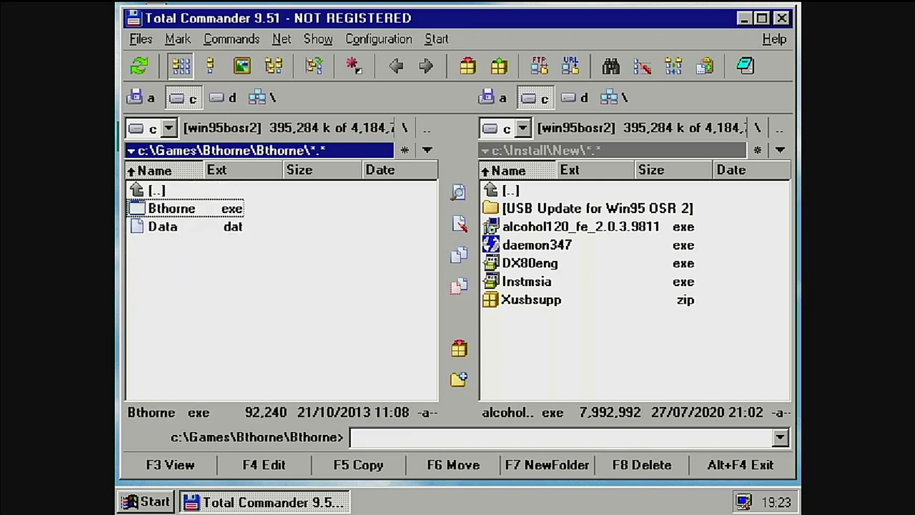
key("Down")
key("Up")
key("Up")
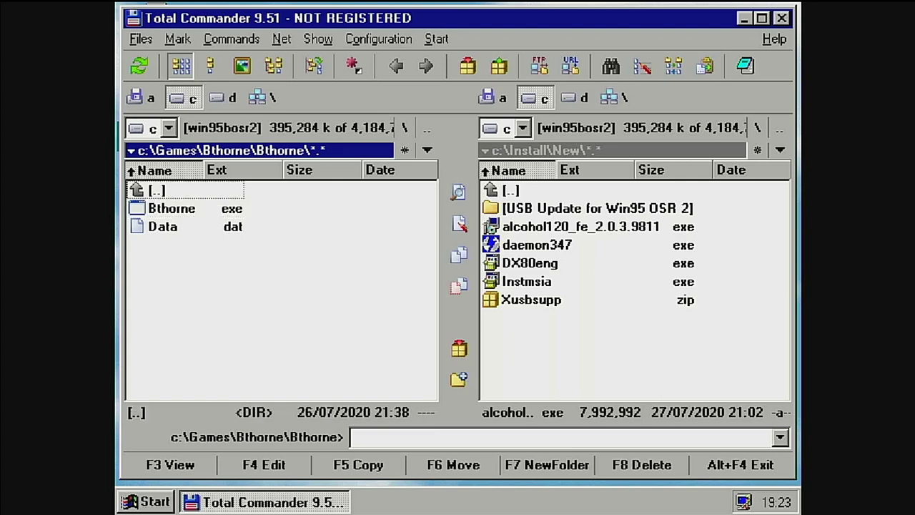
Return to c:\Games\Bthorne, try to run Blackthorne.exe, and dismiss any resulting dialogs
key("Return")
key("Down")
key("Return")
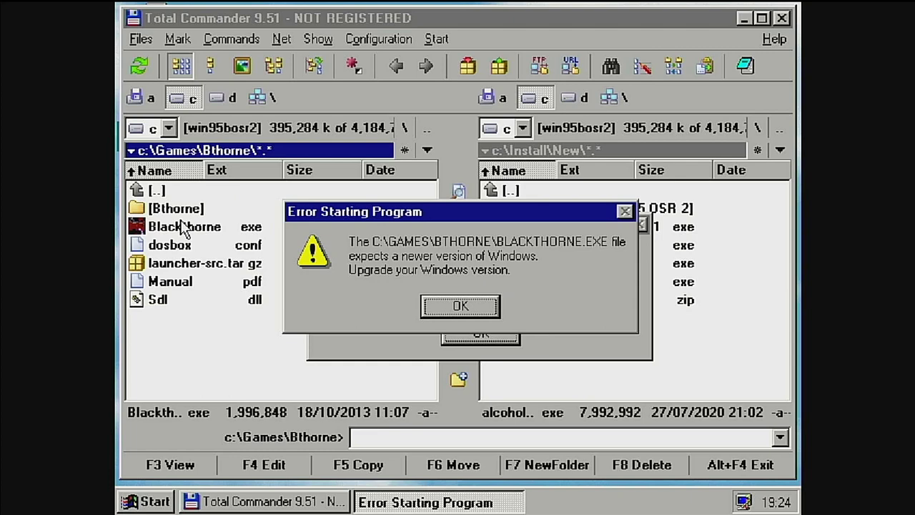
key("Return")
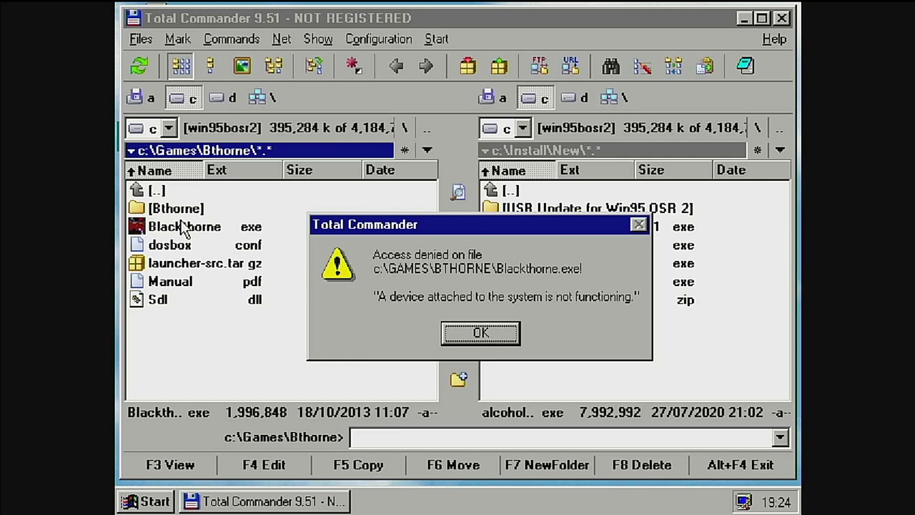
key("Return")
Try to run Bthorne.exe from the nested Bthorne folder and close its MS-DOS window
key("Up")
key("Return")
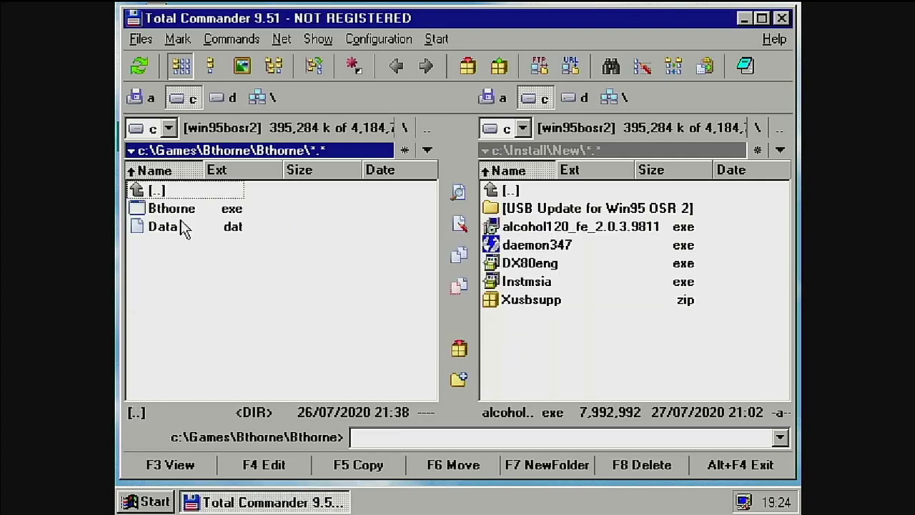
key("Down")
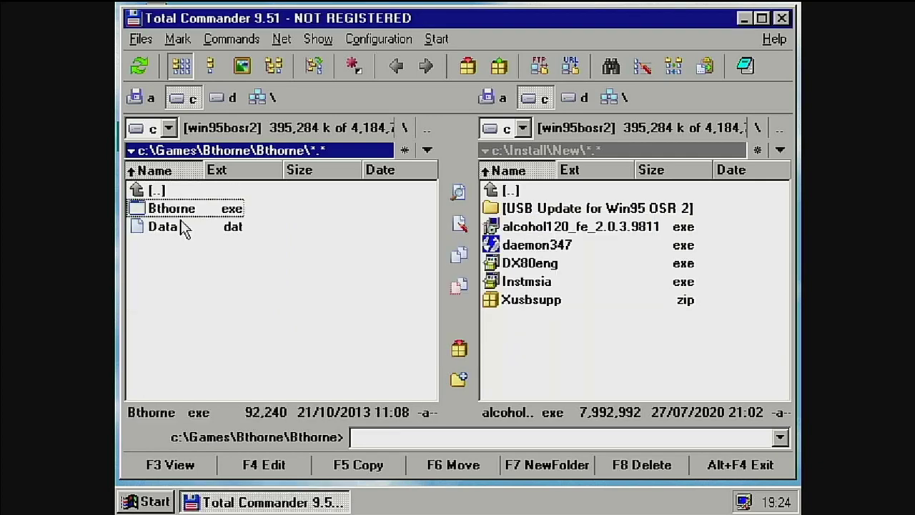
key("Return")
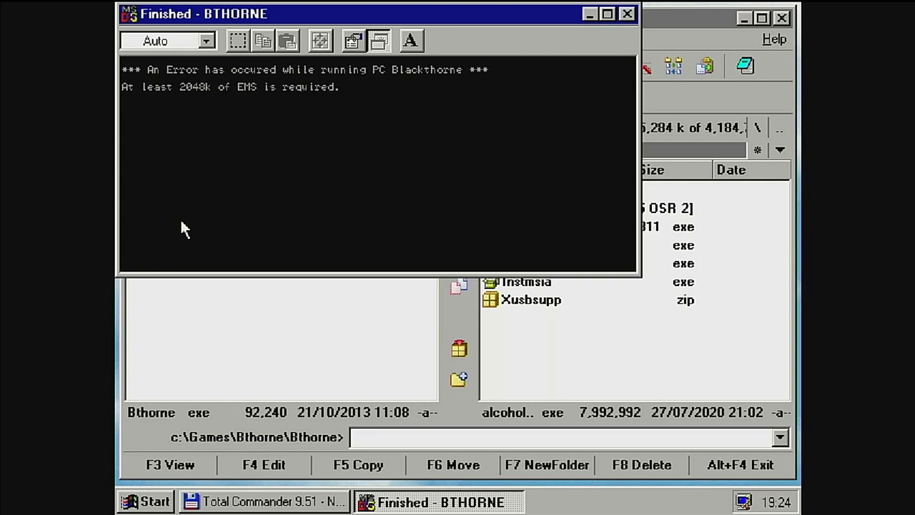
left_click(627, 14)
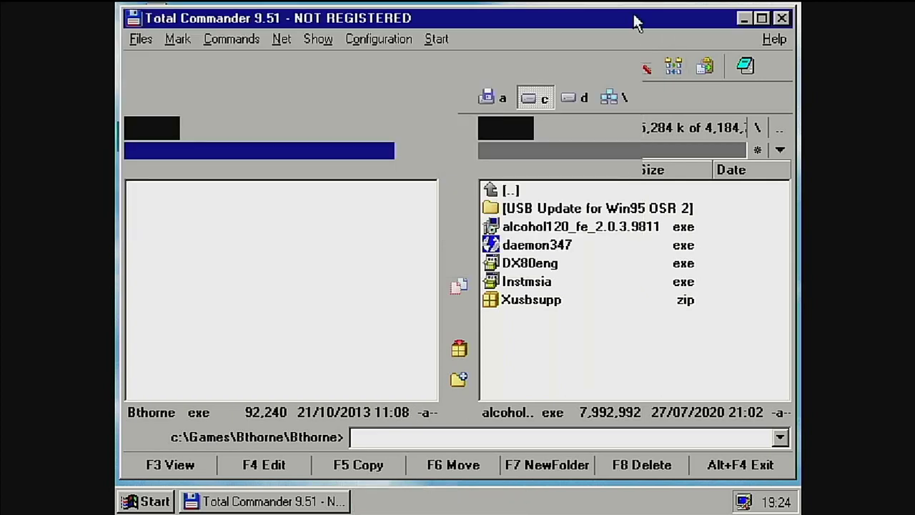
Minimize Total Commander and look through the installed programs, including the Accessories and Total Commander groups
left_click(743, 17)
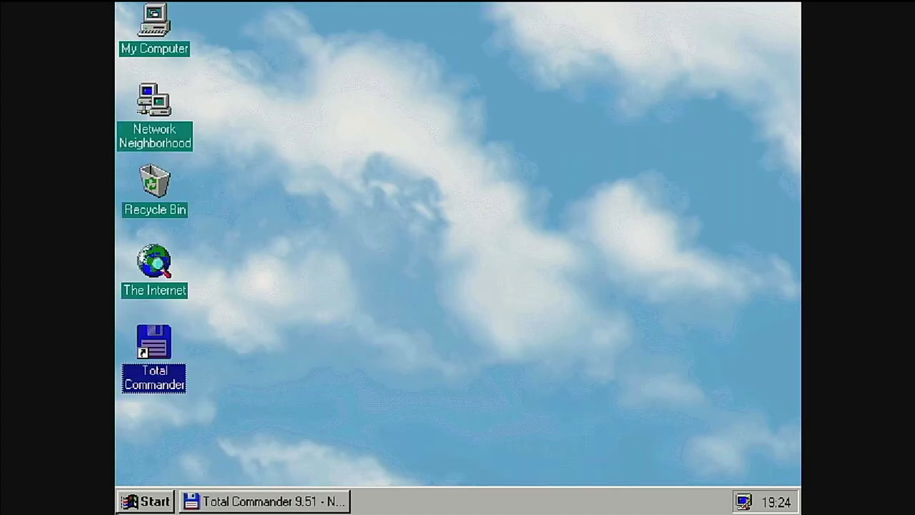
left_click(121, 506)
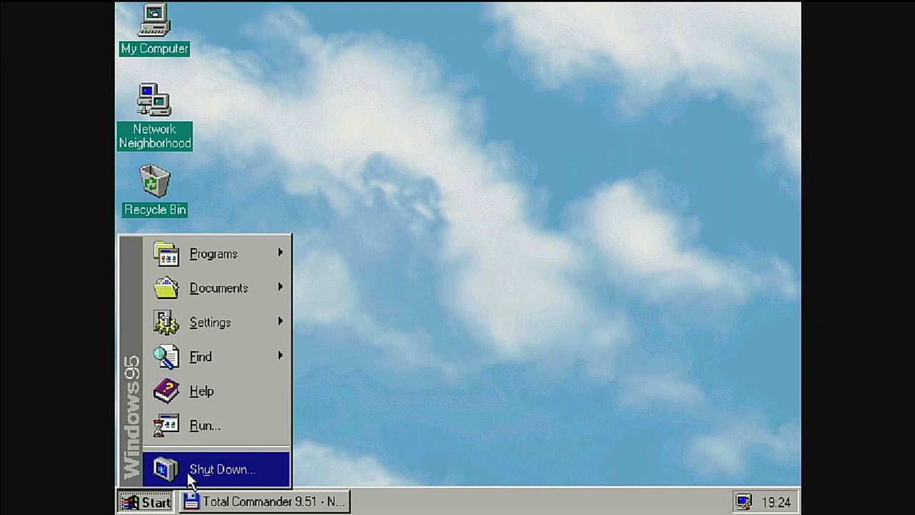
mouse_move(227, 247)
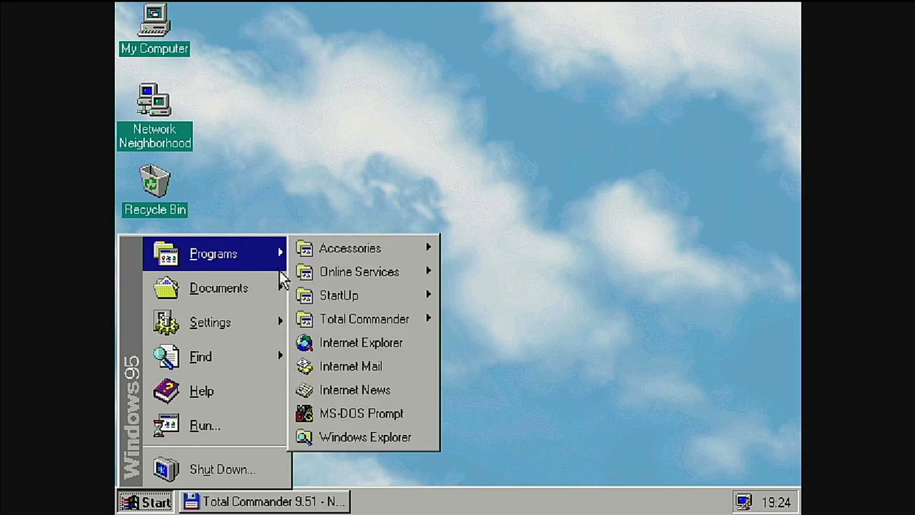
mouse_move(332, 249)
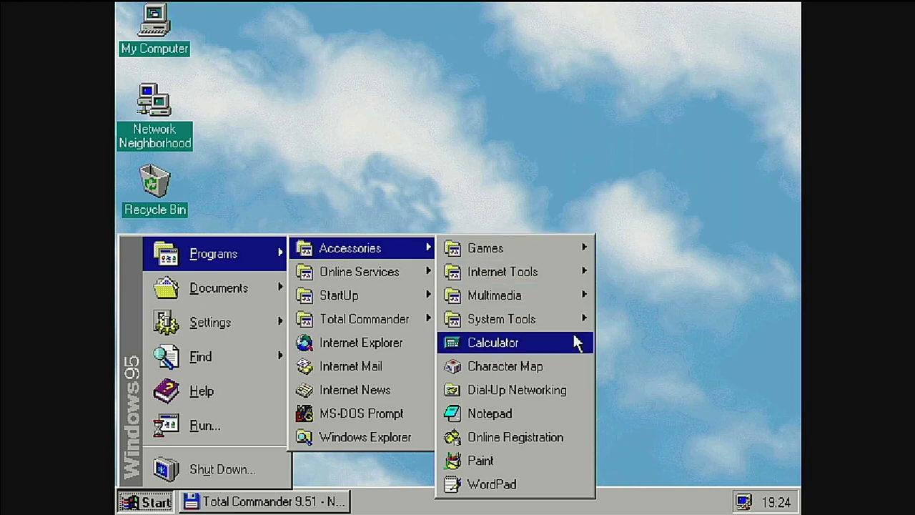
mouse_move(554, 307)
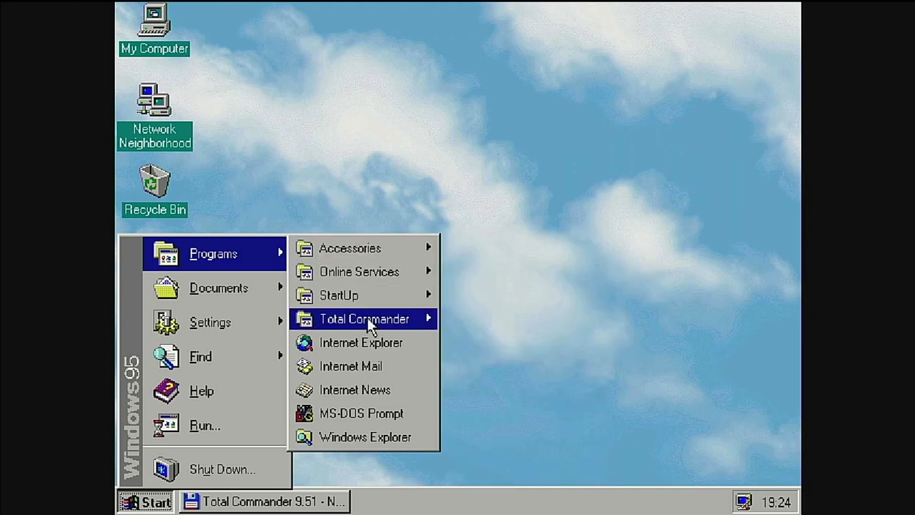
mouse_move(367, 317)
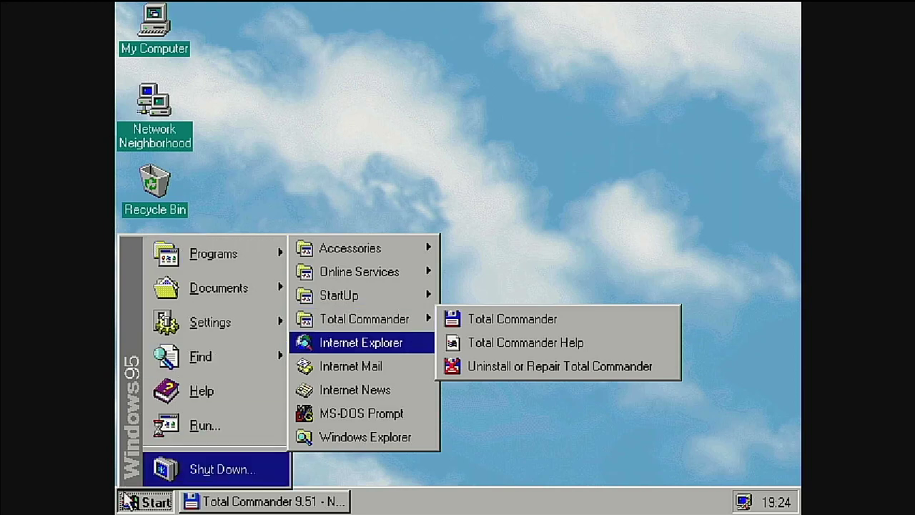
Bring up the Shut Down Windows dialog
left_click(159, 482)
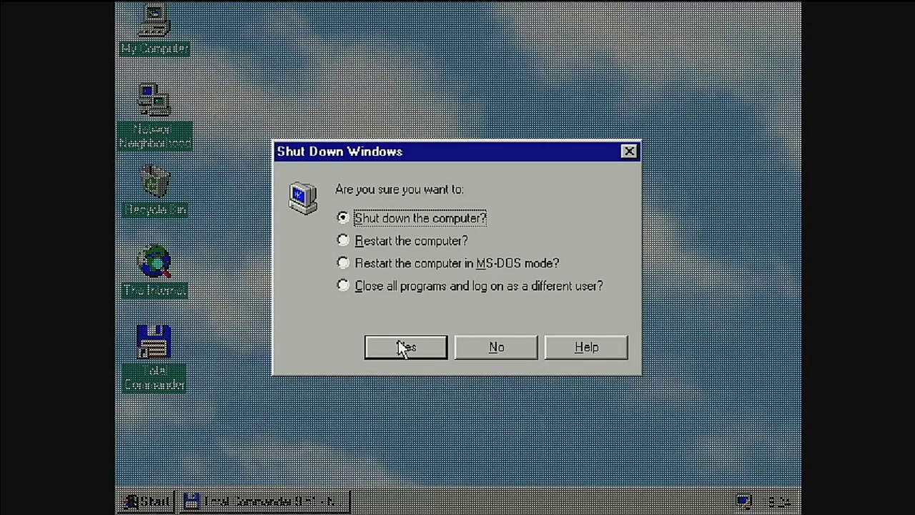